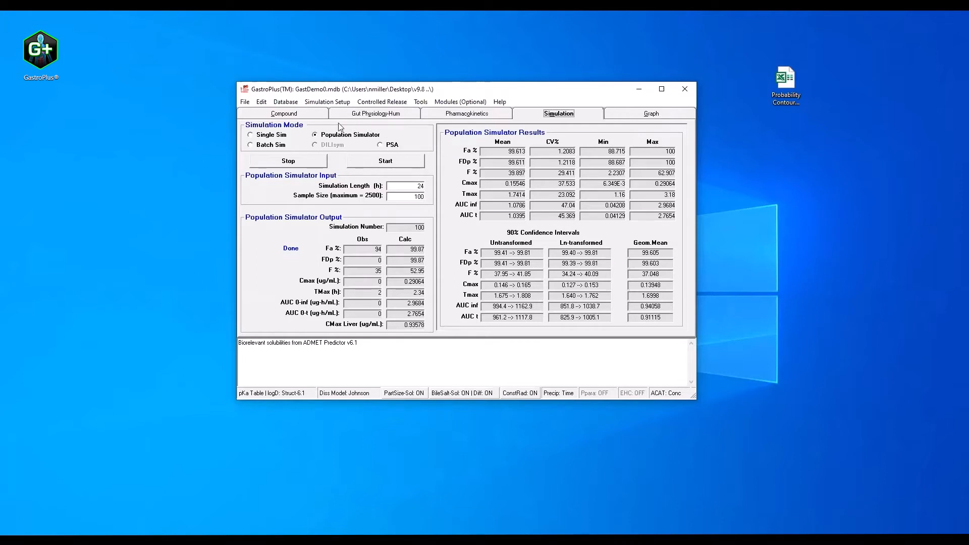
# Create a new population simulation plot for Propranolol HCl and show its probability contours
pyautogui.click(639, 116)
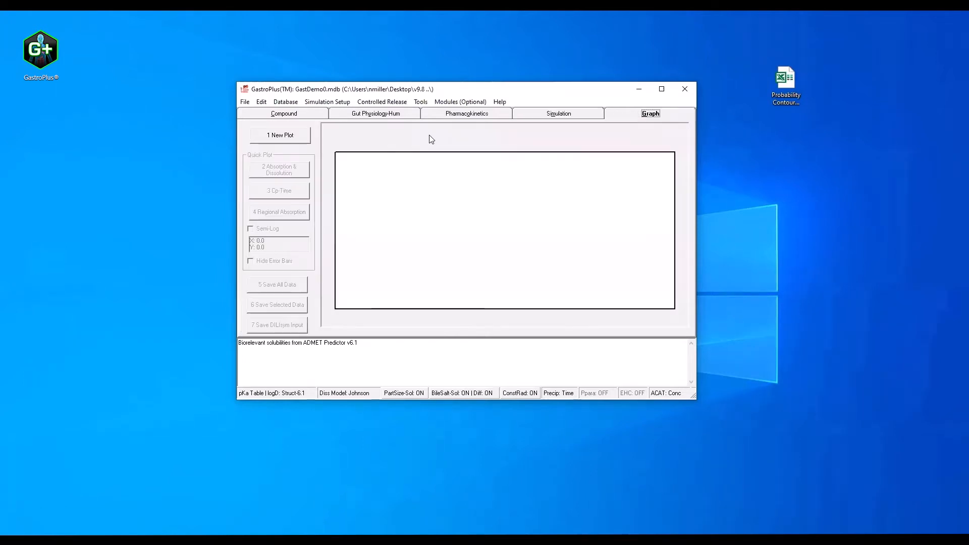
pyautogui.click(298, 137)
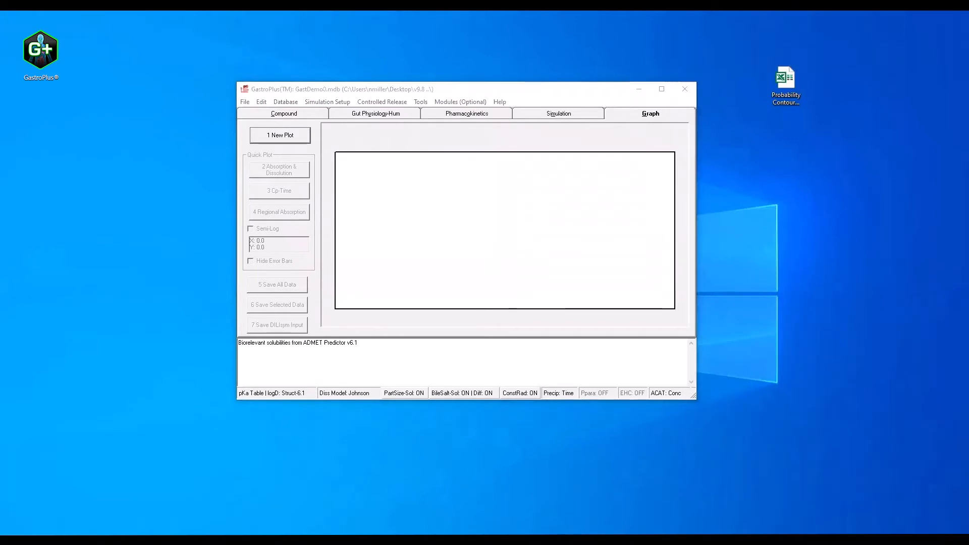
pyautogui.click(382, 221)
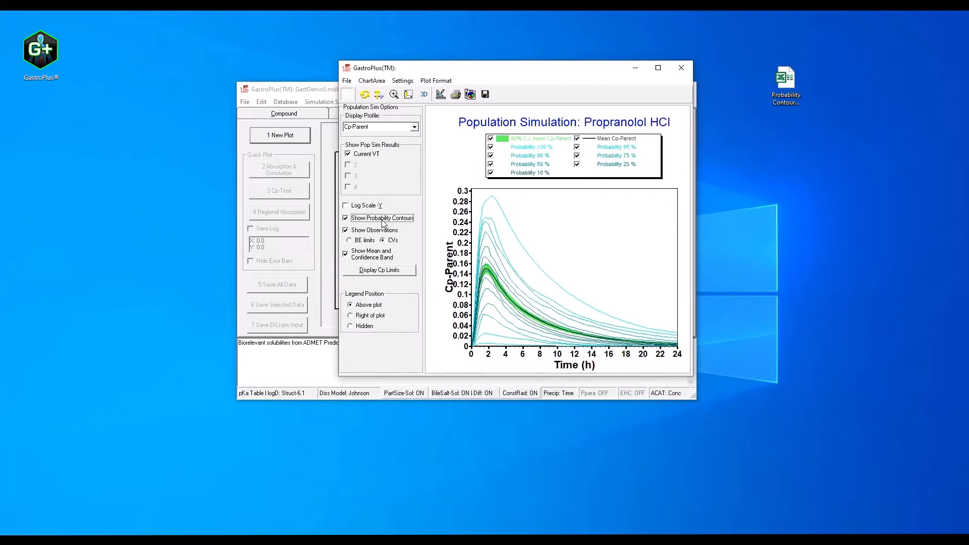
# Choose Excel as the format for exporting the plot's data, and open the Probability Contour workbook from the desktop
pyautogui.rightClick(531, 223)
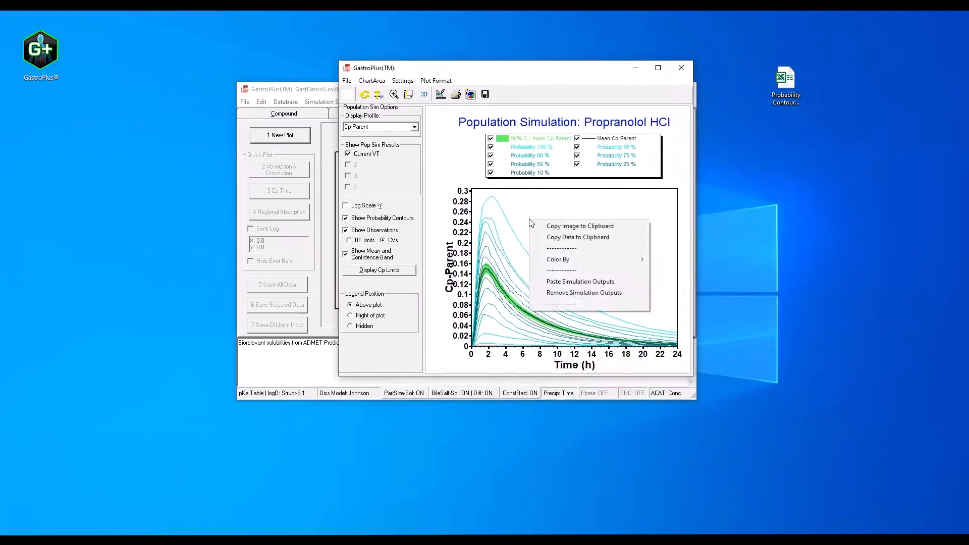
pyautogui.click(559, 240)
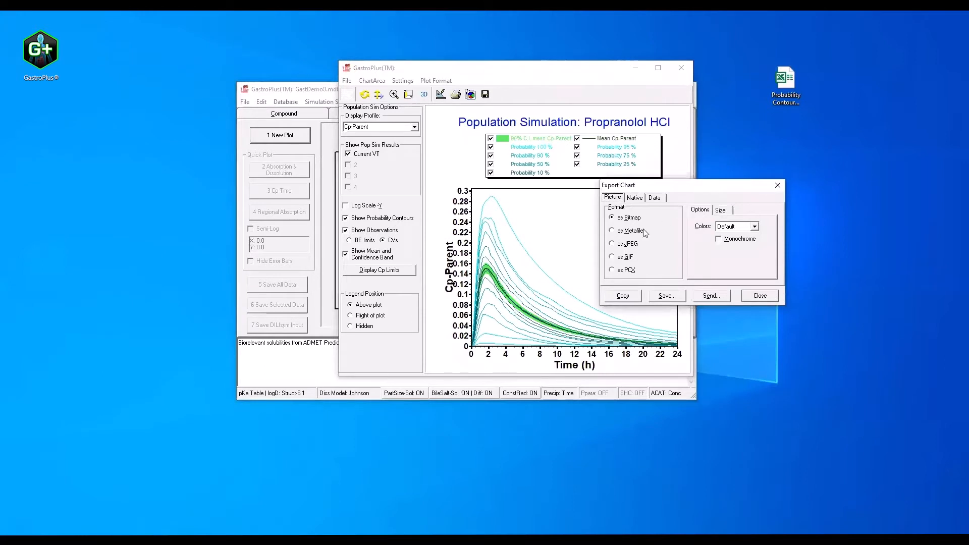
pyautogui.click(655, 198)
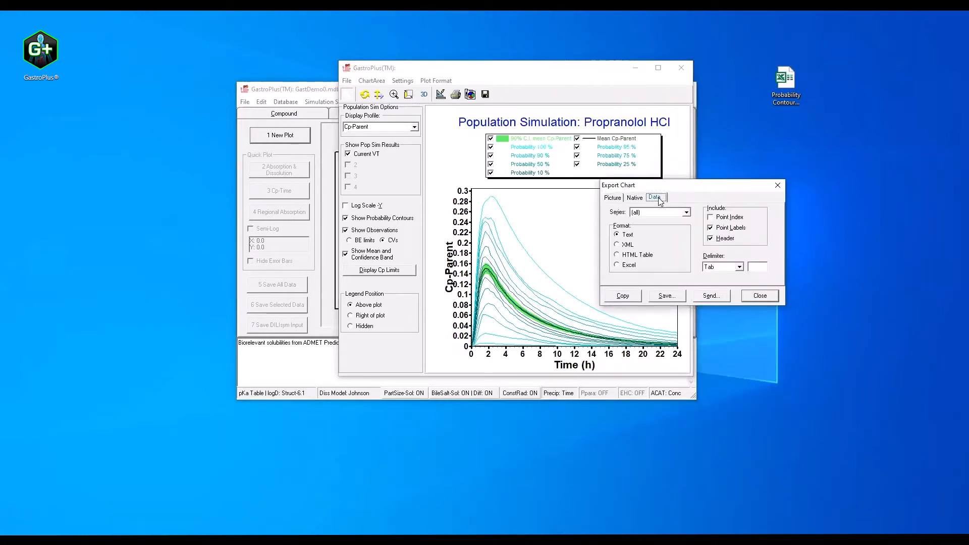
pyautogui.click(626, 269)
pyautogui.doubleClick(792, 82)
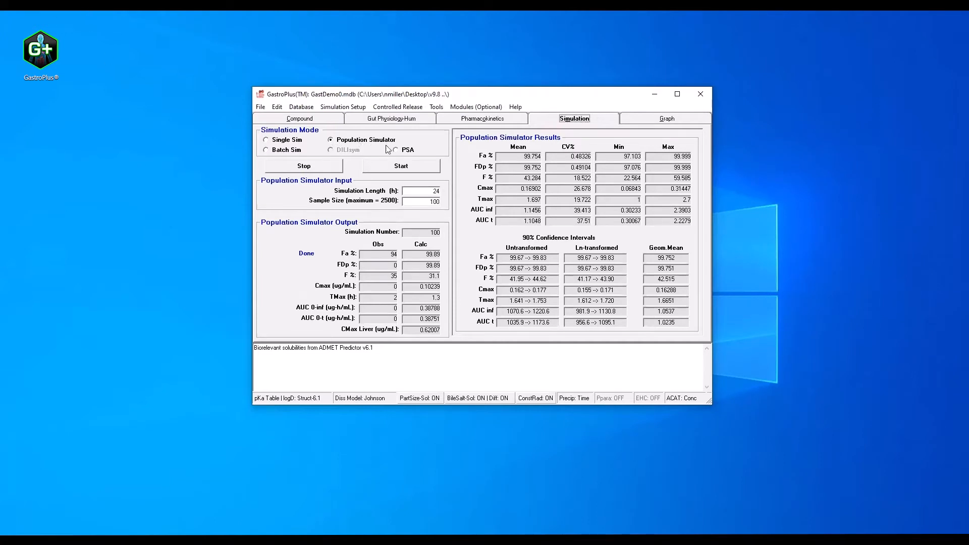
# Plot the 100-subject population simulation of Propranolol HCl with probability contours shown
pyautogui.click(658, 121)
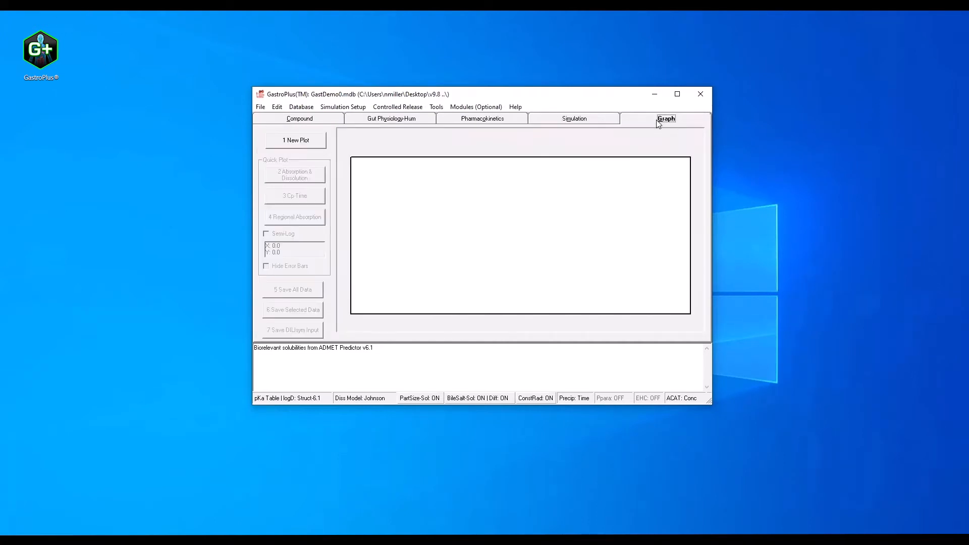
pyautogui.click(313, 143)
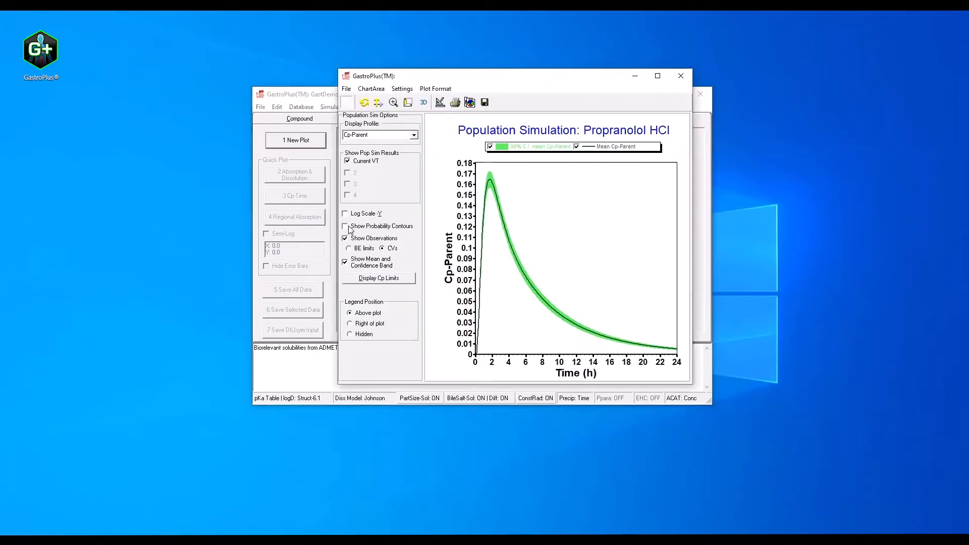
pyautogui.click(345, 226)
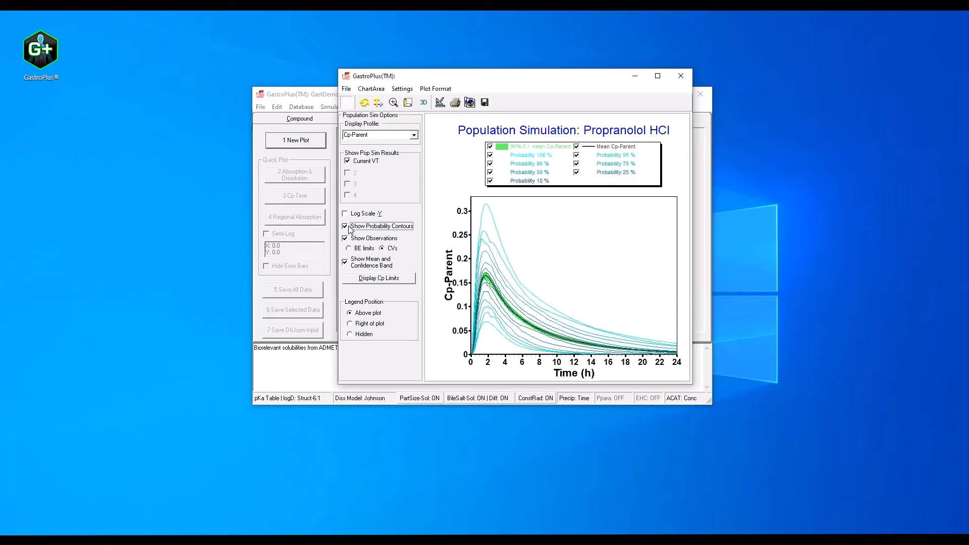
# Copy the population plot's data to the clipboard and paste it into the blank Excel sheet at cell A1
pyautogui.rightClick(522, 230)
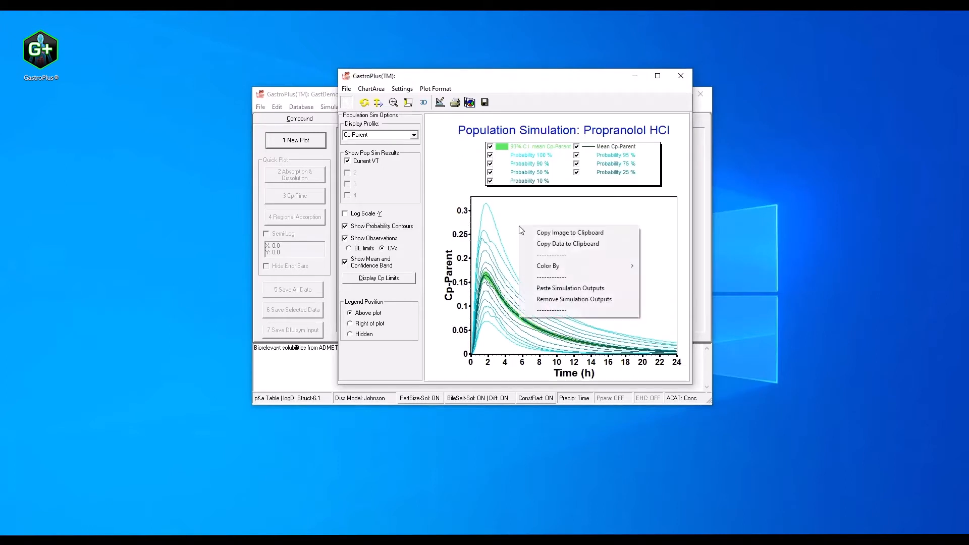
pyautogui.click(543, 244)
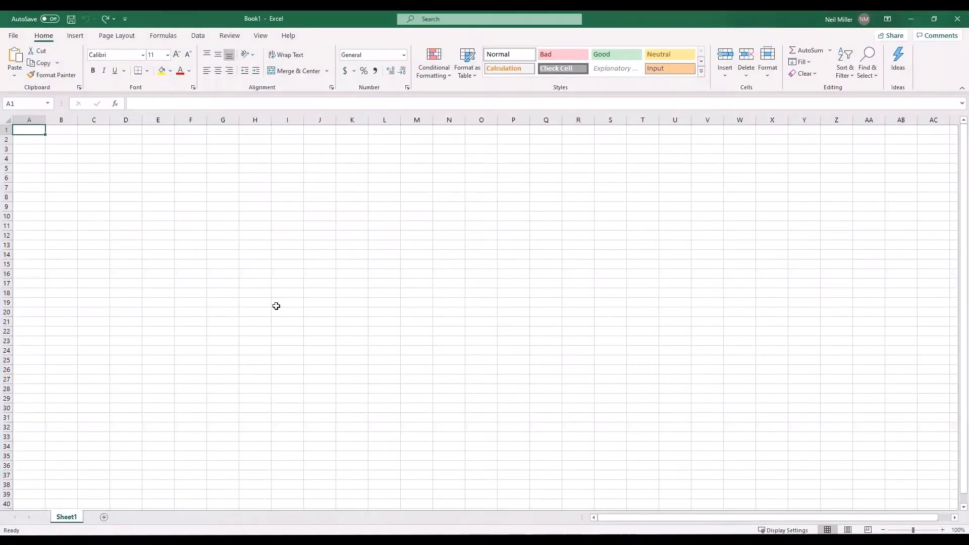
pyautogui.rightClick(31, 129)
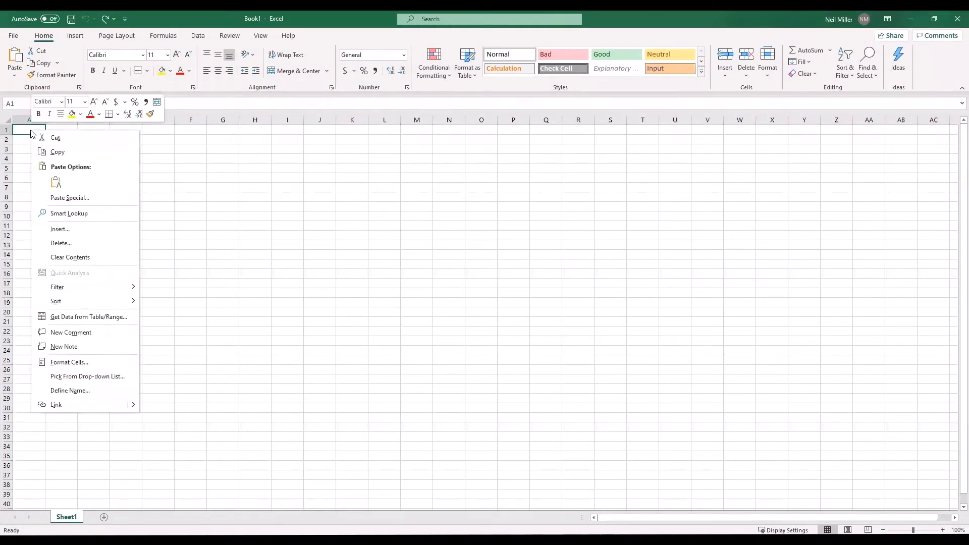
pyautogui.click(58, 183)
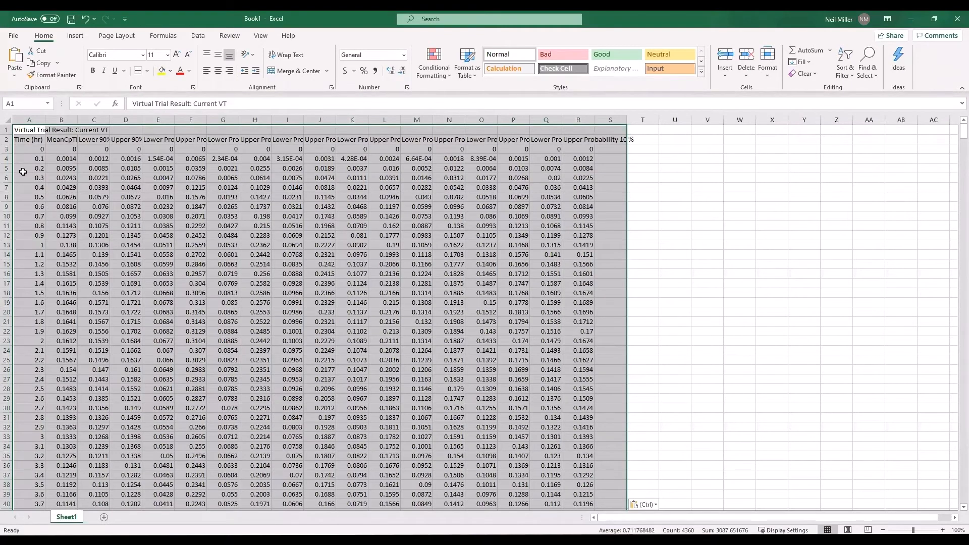
# Examine the pasted column headers in row 2, from time and mean Cp through the confidence and probability limits
pyautogui.click(35, 141)
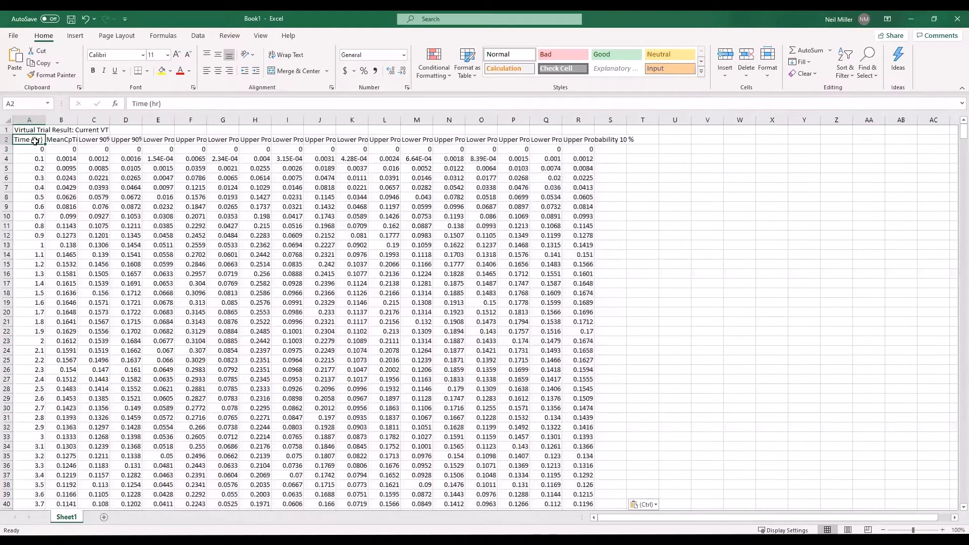
pyautogui.press('Tab')
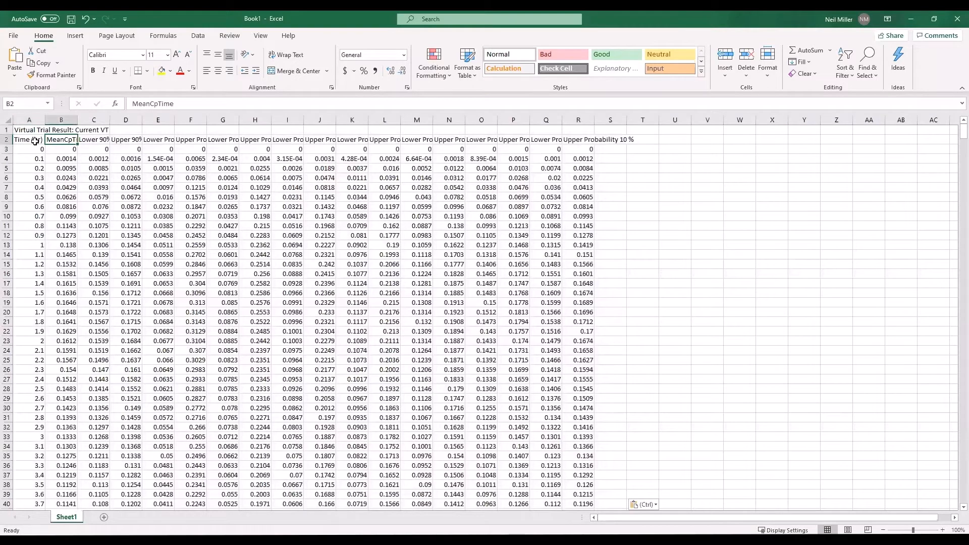
pyautogui.press('Tab')
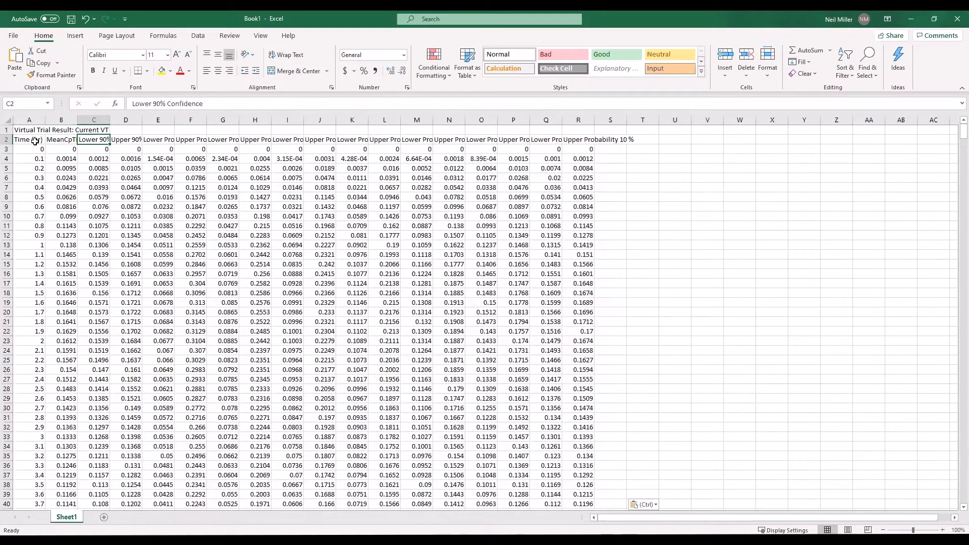
pyautogui.press('Right')
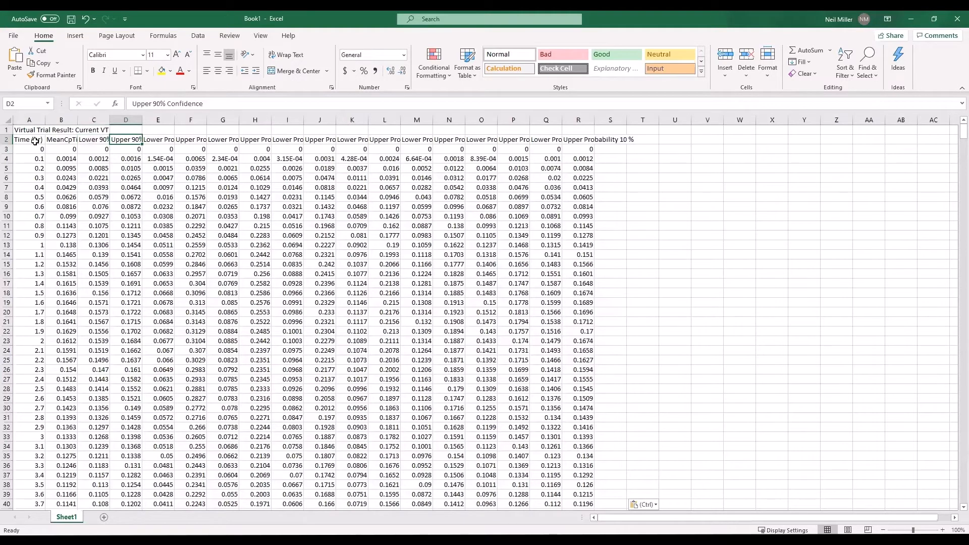
pyautogui.press('Right')
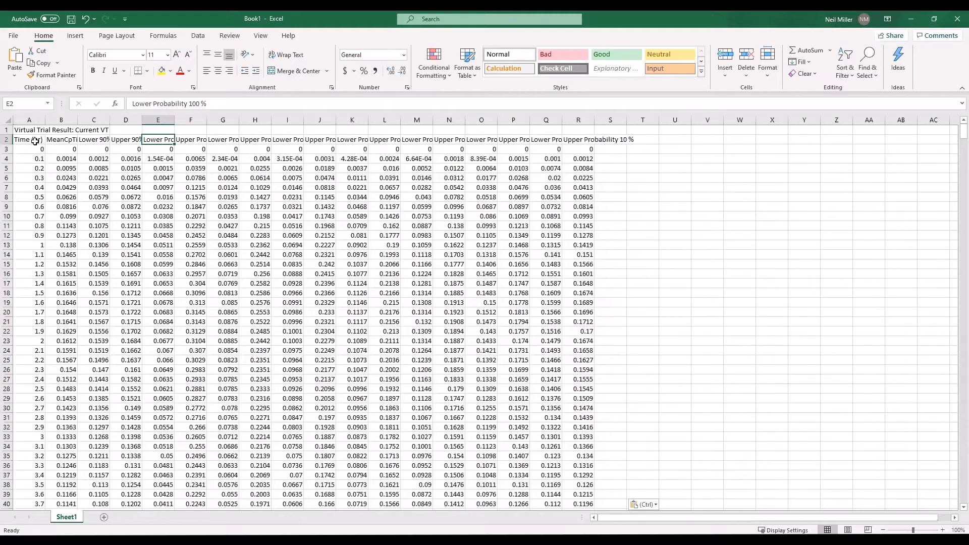
pyautogui.press('Right')
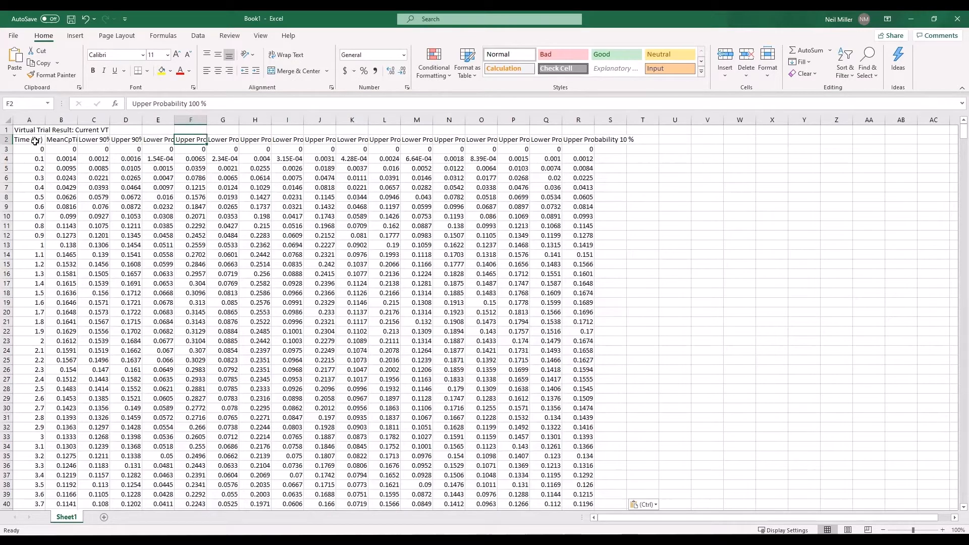
pyautogui.press('Right')
pyautogui.press('Right')
pyautogui.press('Right')
pyautogui.press('Right')
pyautogui.press('Right')
pyautogui.press('Right')
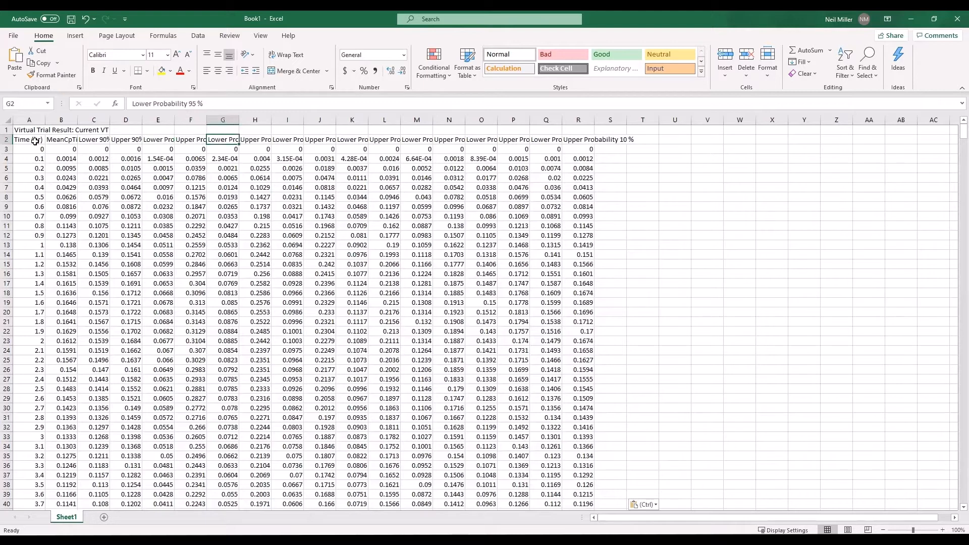
pyautogui.press('Right')
pyautogui.press('Right')
pyautogui.press('Right')
pyautogui.press('Right')
pyautogui.press('Right')
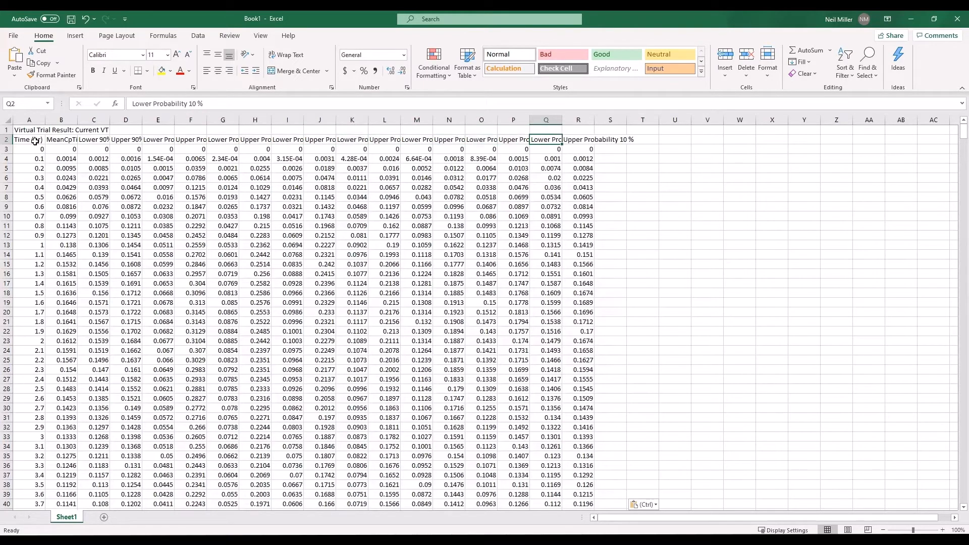
pyautogui.press('Right')
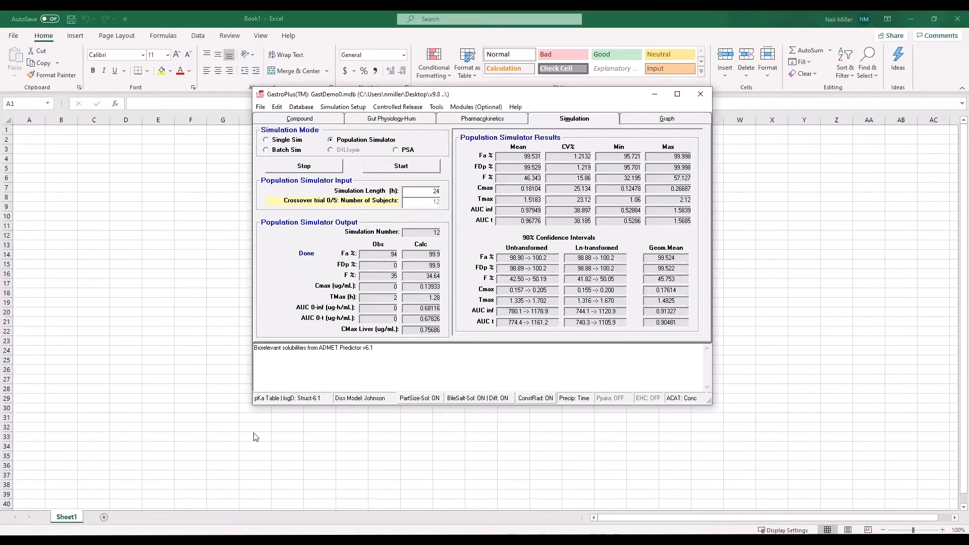
# Open the Propranolol HCl-12Subjects_Trial-001 BEQ file from the Crossover trials folder in Excel and clear the windows covering it
pyautogui.click(266, 540)
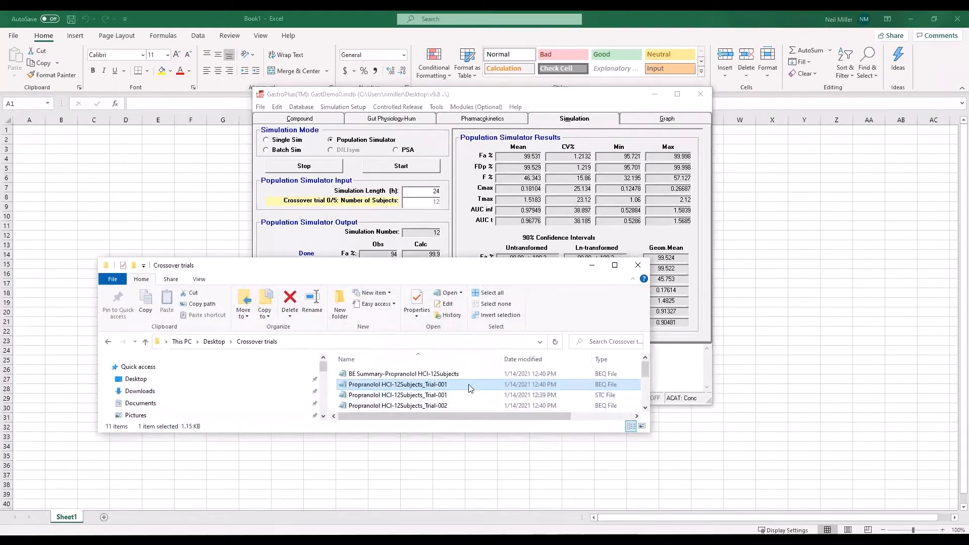
pyautogui.moveTo(469, 388); pyautogui.dragTo(763, 377)
pyautogui.click(591, 266)
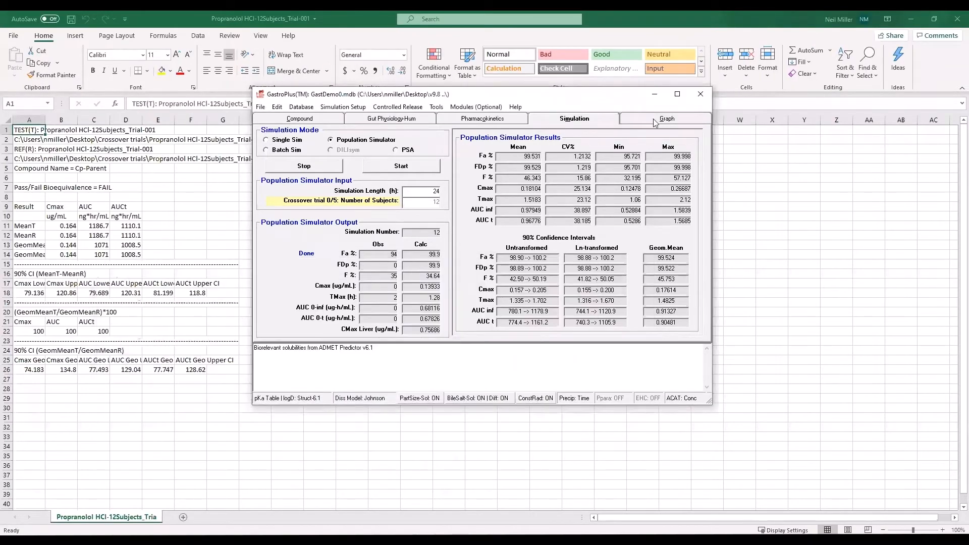
pyautogui.click(654, 94)
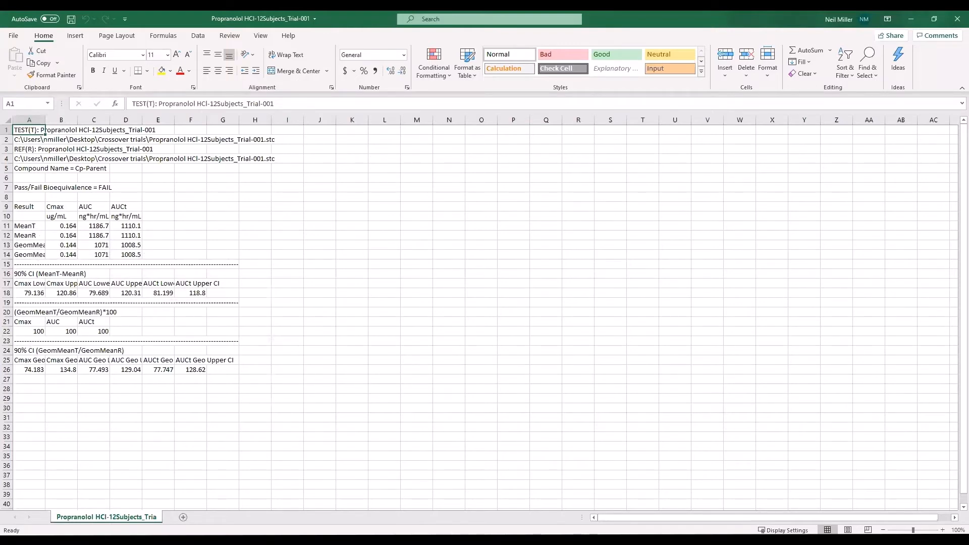
# Open the BE Summary-Propranolol HCl-12Subjects file from the Crossover trials folder in Excel and minimize the folder window
pyautogui.click(318, 540)
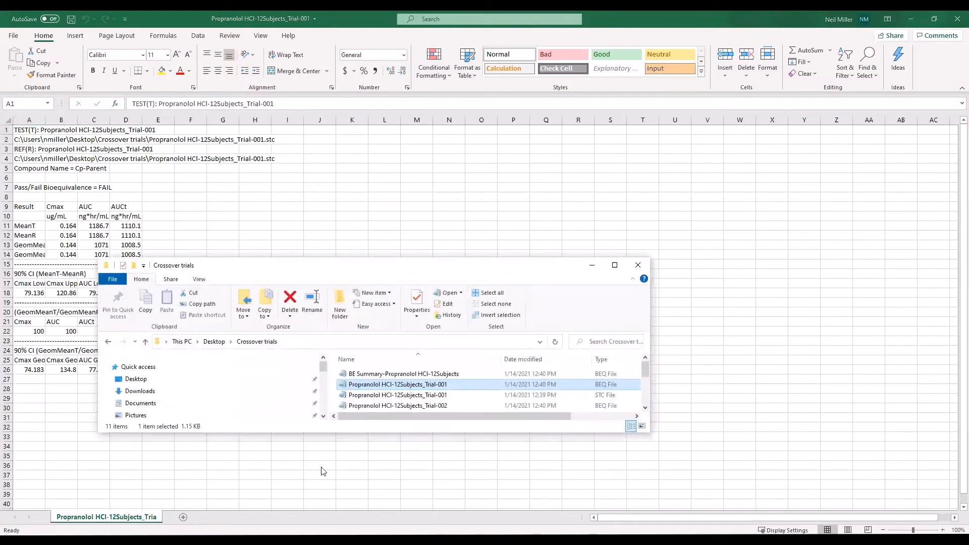
pyautogui.click(416, 375)
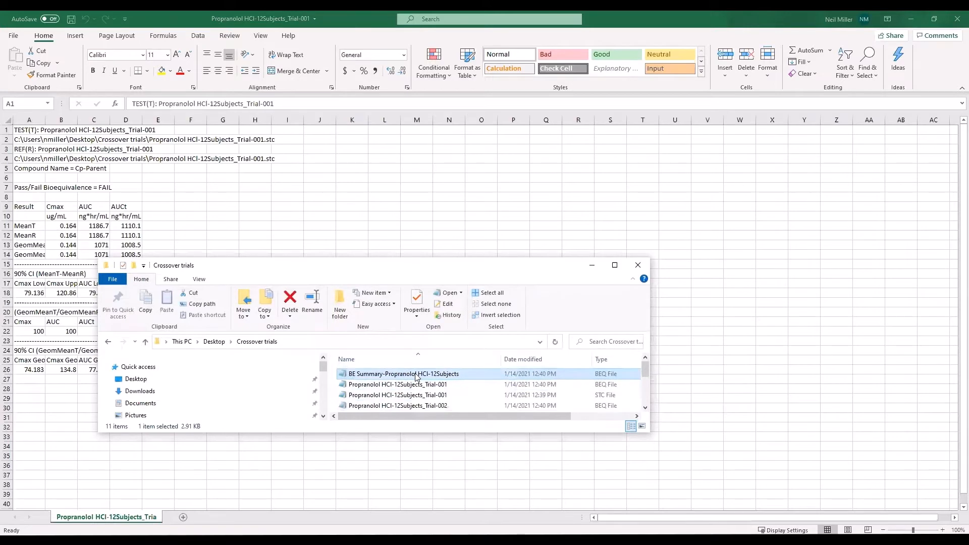
pyautogui.moveTo(416, 374); pyautogui.dragTo(765, 378)
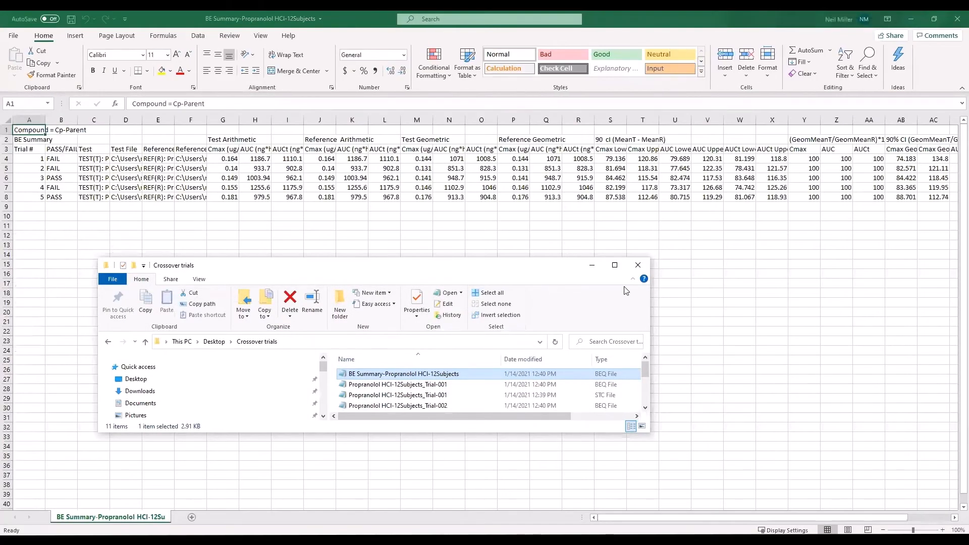
pyautogui.click(590, 265)
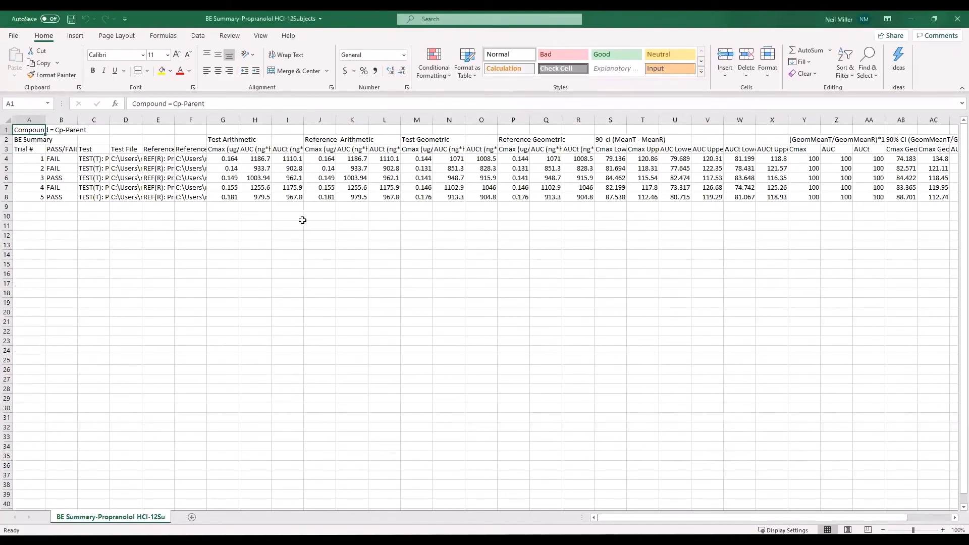
# Examine the Test Arithmetic Cmax, AUC and AUCt columns in the bioequivalence summary
pyautogui.click(227, 151)
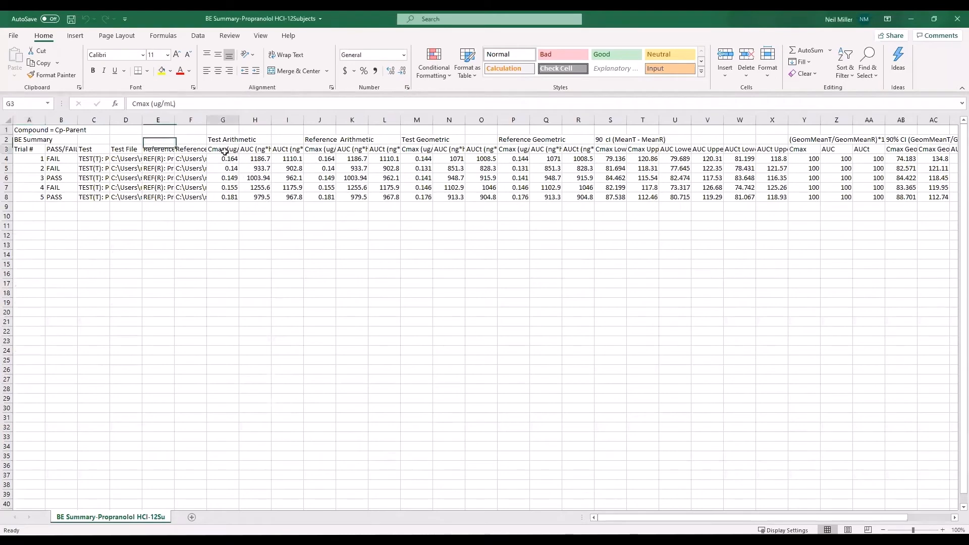
pyautogui.click(254, 150)
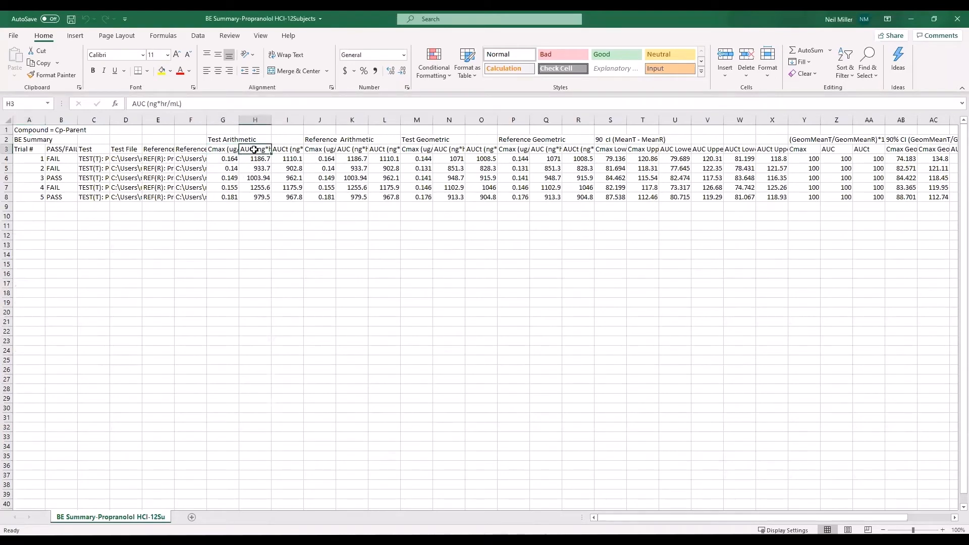
pyautogui.click(286, 150)
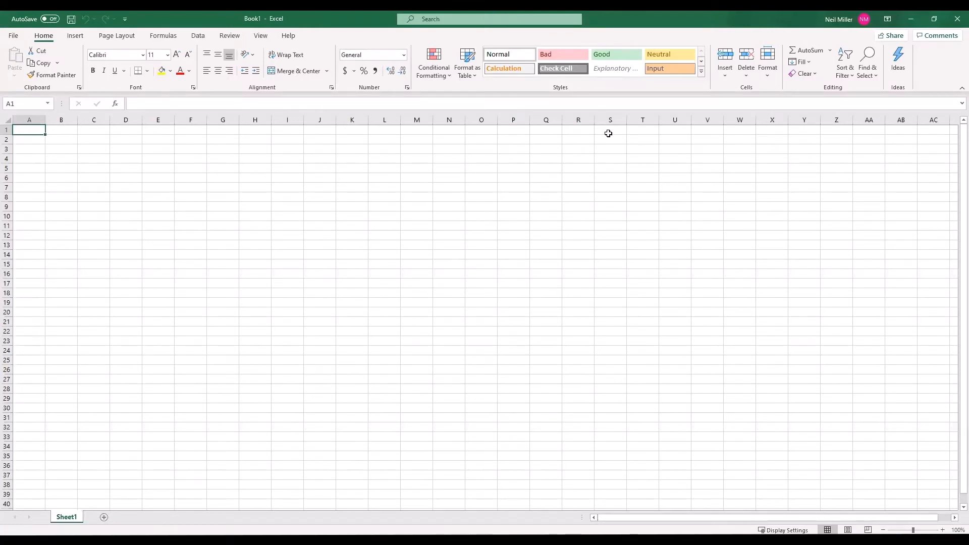
# Switch to GastroPlus and open the enzyme table of the Parent compound
pyautogui.hotkey('alt', 'Tab')
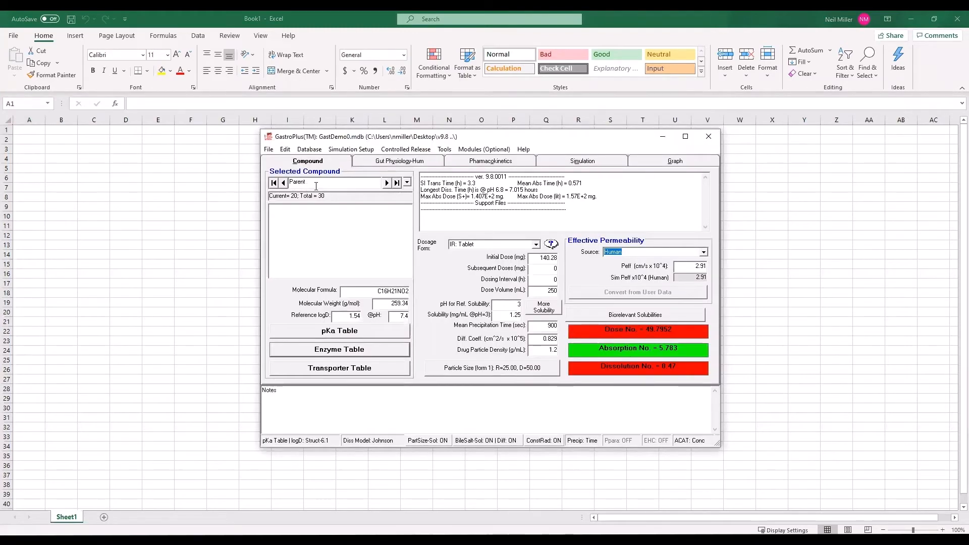
pyautogui.click(382, 352)
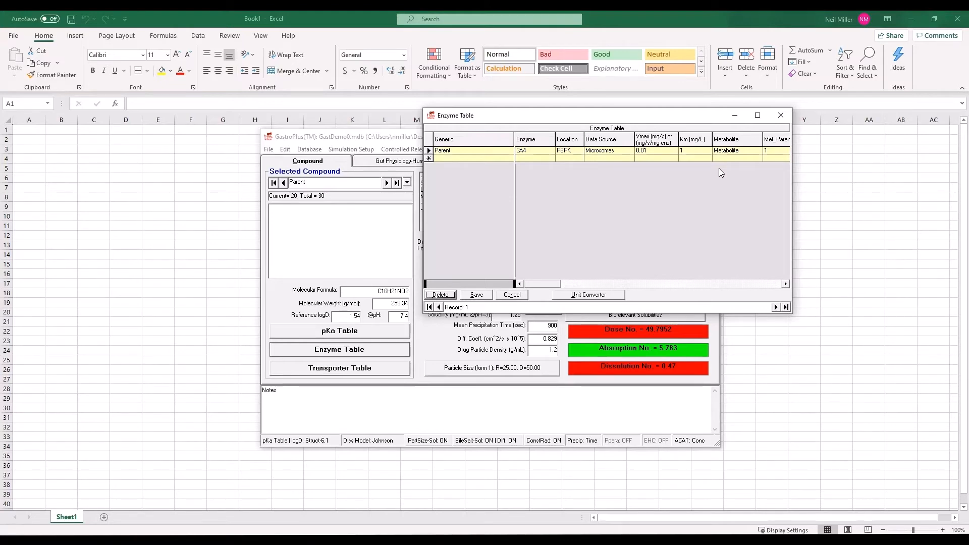
# Close the enzyme table and open the Parent-6Subjects CO_Trial-001 BEQ file from the Parent Metabolite Crossover folder in Excel
pyautogui.click(781, 117)
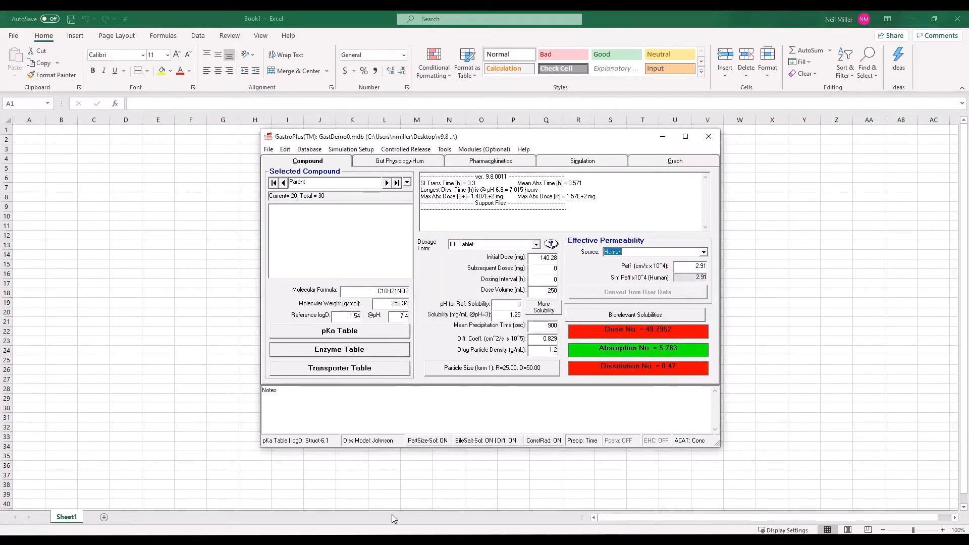
pyautogui.hotkey('alt', 'Tab')
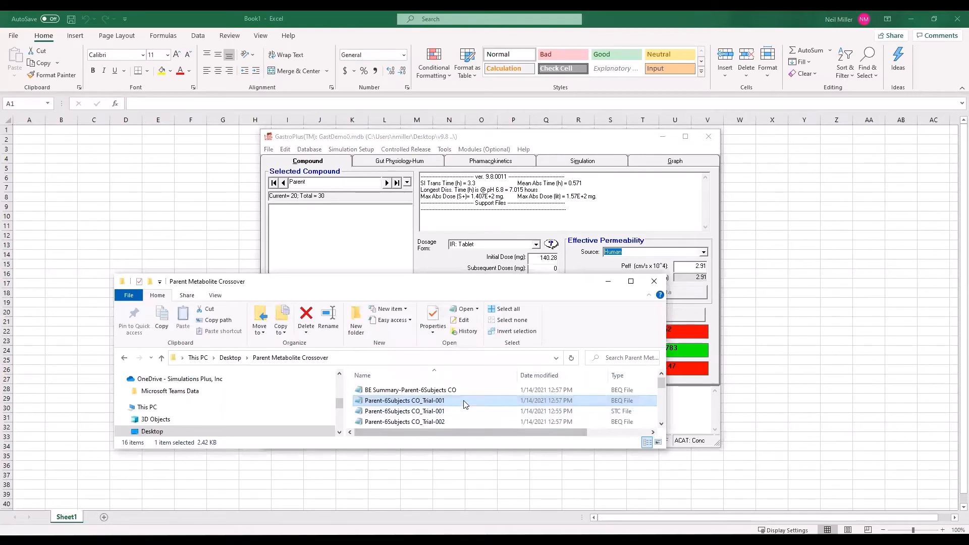
pyautogui.moveTo(463, 402); pyautogui.dragTo(800, 397)
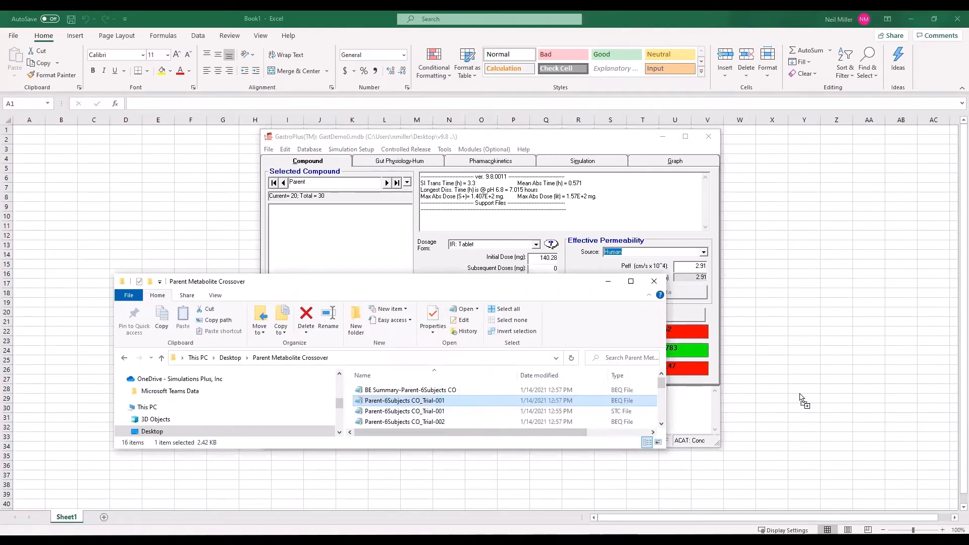
pyautogui.click(804, 215)
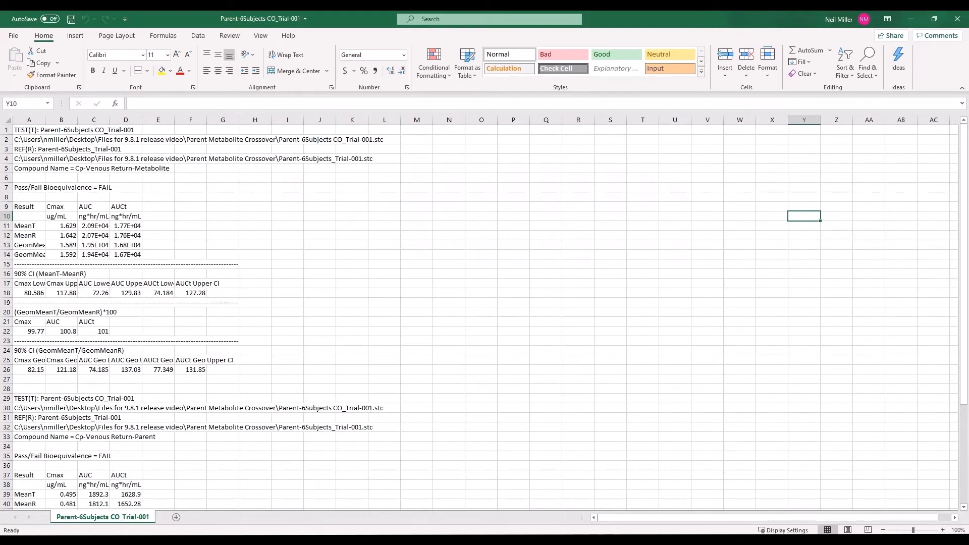
# Open the BE Summary-Parent-6Subjects CO file from the Parent Metabolite Crossover folder in Excel and minimize the folder window
pyautogui.click(294, 540)
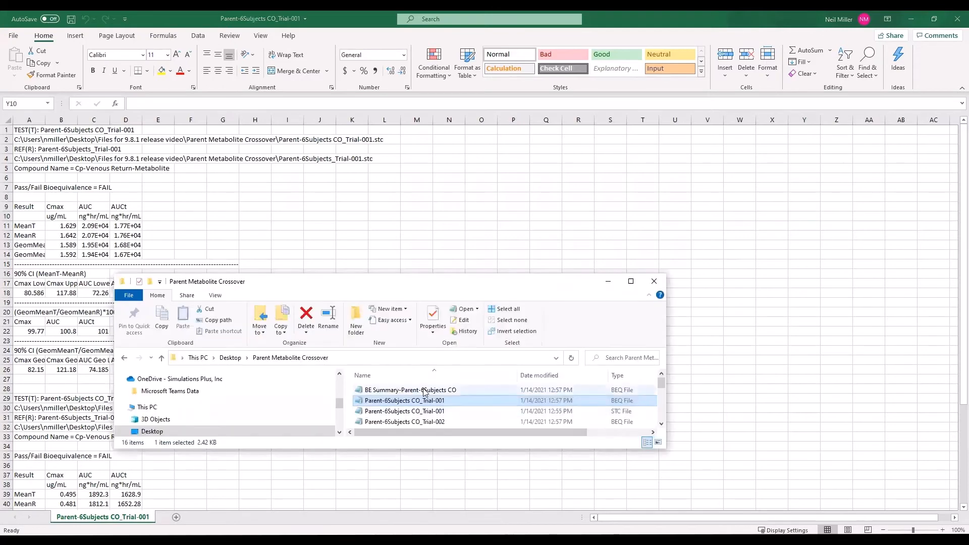
pyautogui.moveTo(423, 389); pyautogui.dragTo(788, 385)
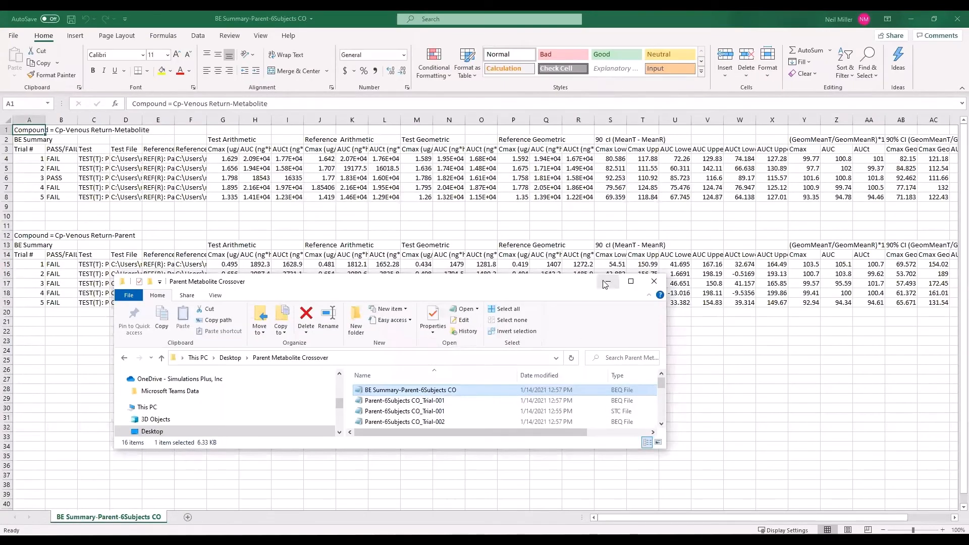
pyautogui.click(609, 281)
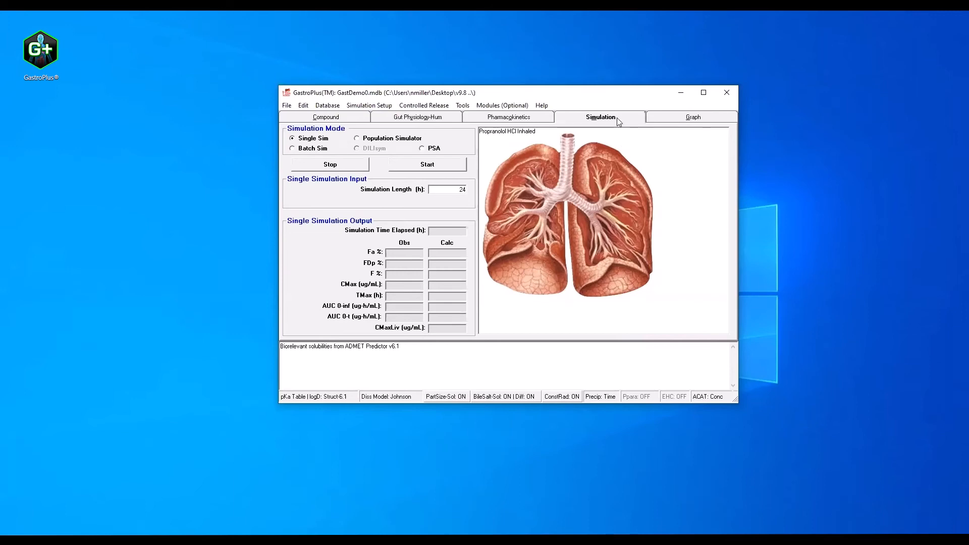
# Open the Population Simulator for Propranolol HCl Inhaled and show the selectable pulmonary compound parameters
pyautogui.click(396, 141)
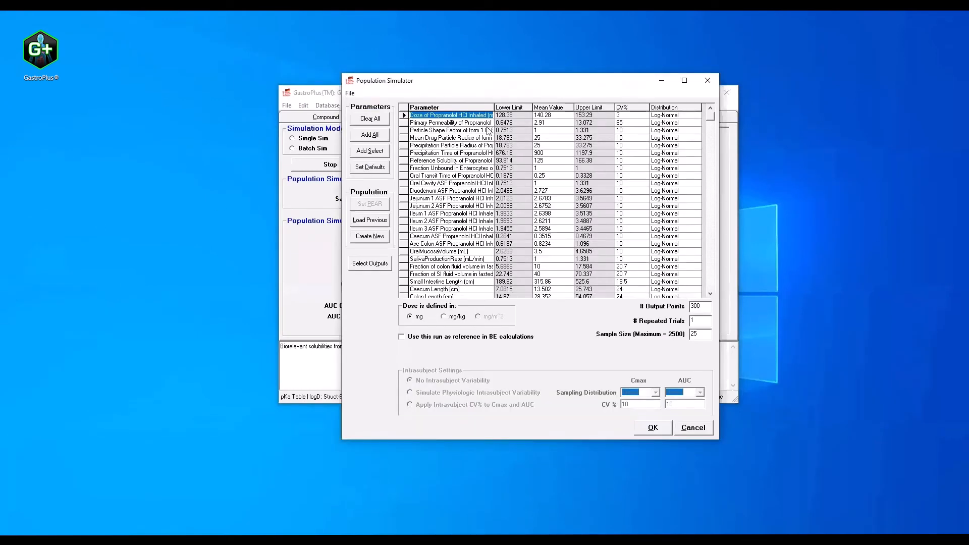
pyautogui.click(380, 154)
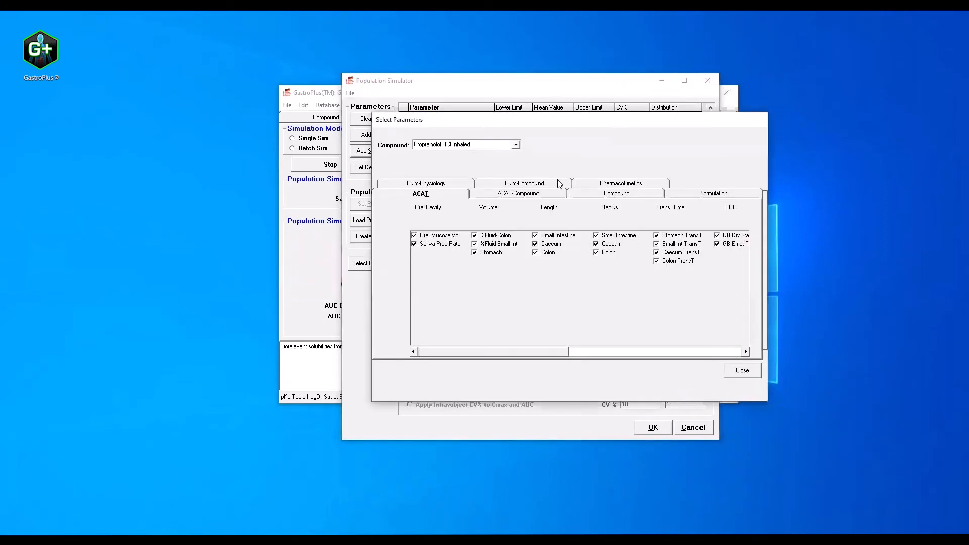
pyautogui.click(556, 184)
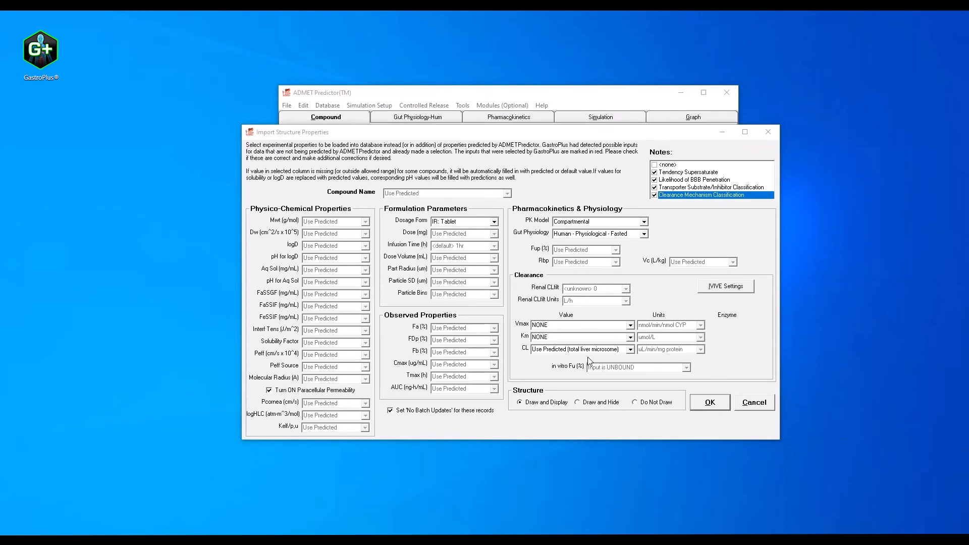
# Review the predicted clearance (CL) options and open the gut physiology choices in the structure import properties
pyautogui.click(630, 349)
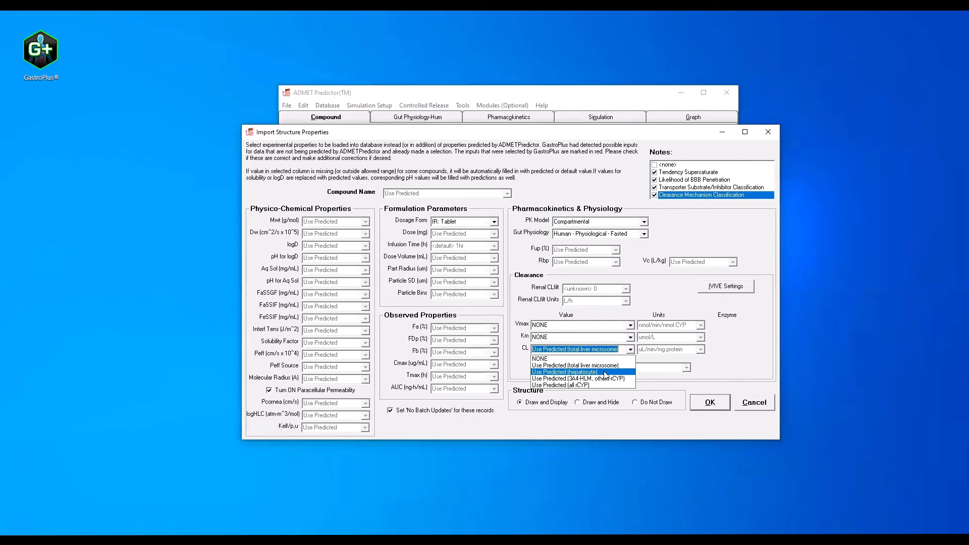
pyautogui.click(673, 304)
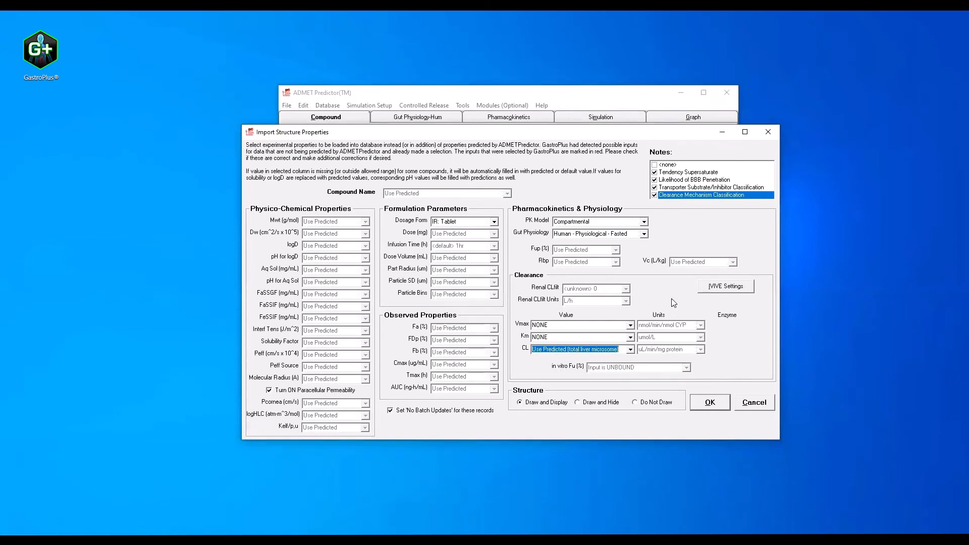
pyautogui.click(644, 234)
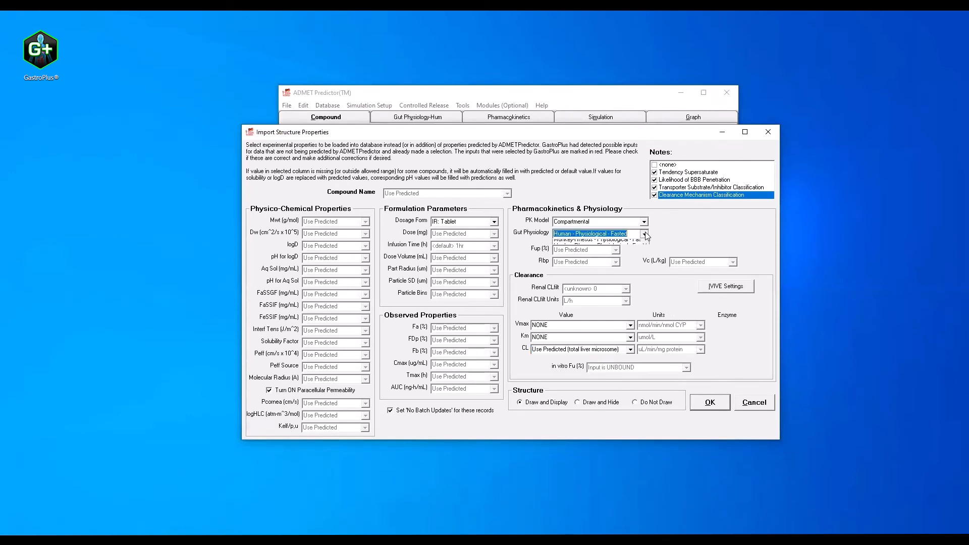